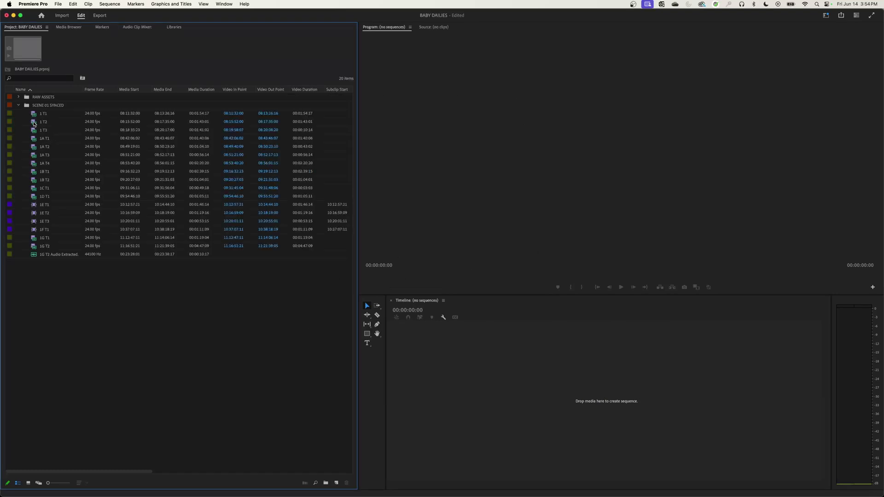
Load clip 1 T1 from the SCENE 01 SYNCED bin into the Source monitor for preview.
double_click(35, 114)
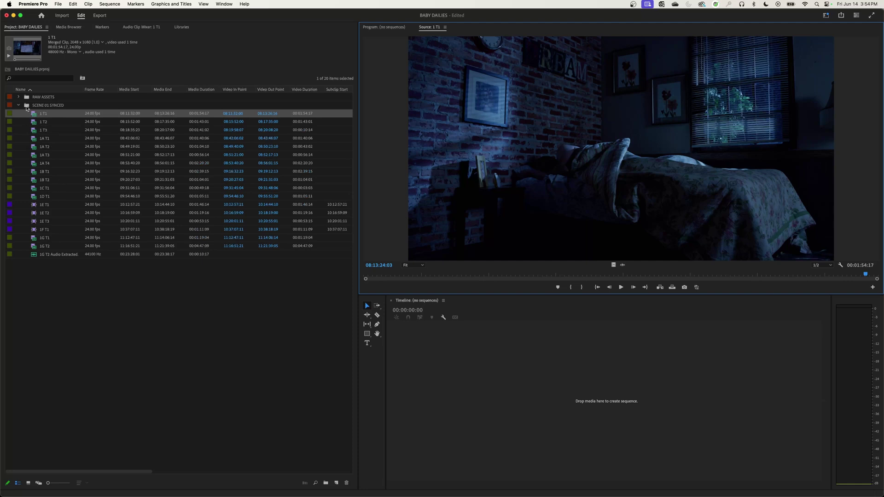
Open SCENE 01 SYNCED in its own tab in Icon View, preview takes, then load 1B T2.
double_click(27, 105)
left_click(28, 483)
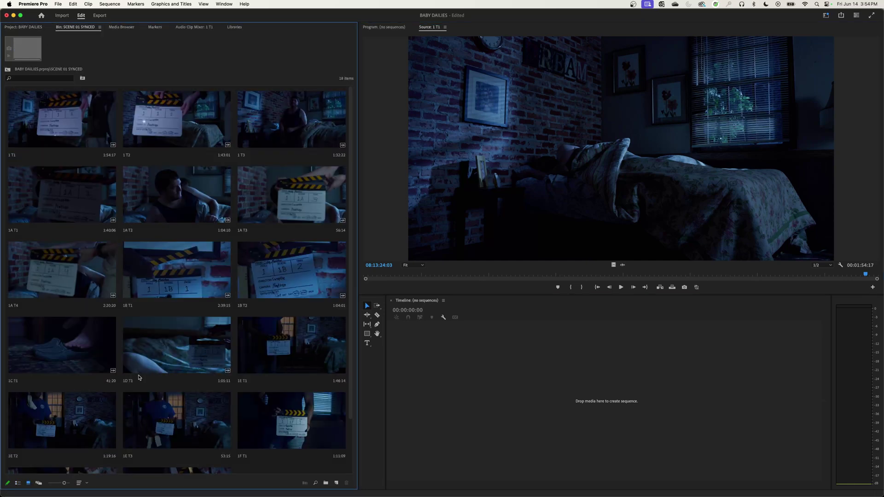
left_click(157, 190)
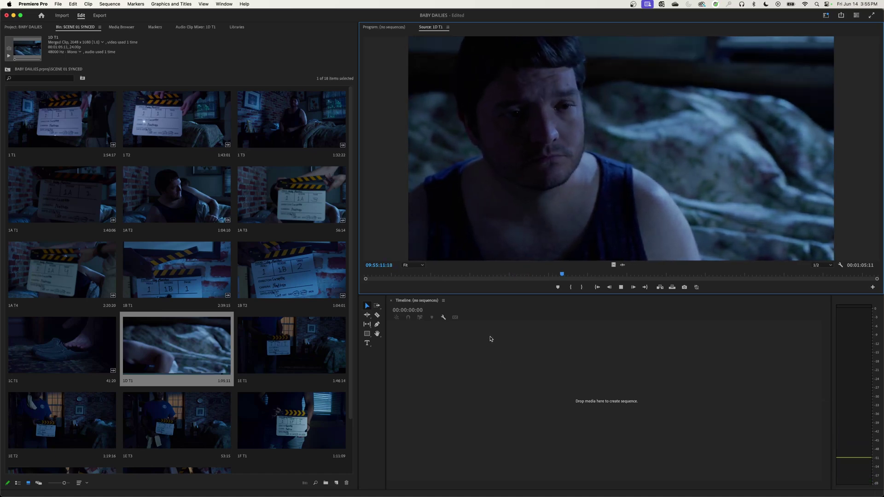
key("j")
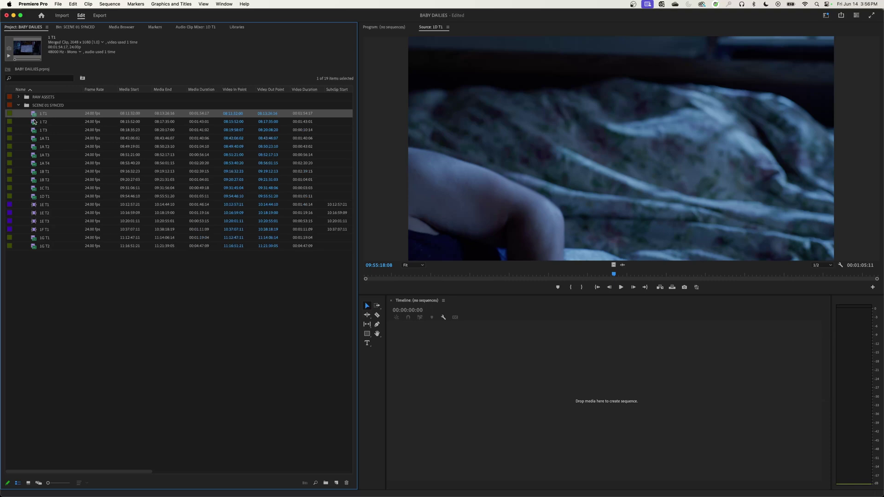
double_click(115, 180)
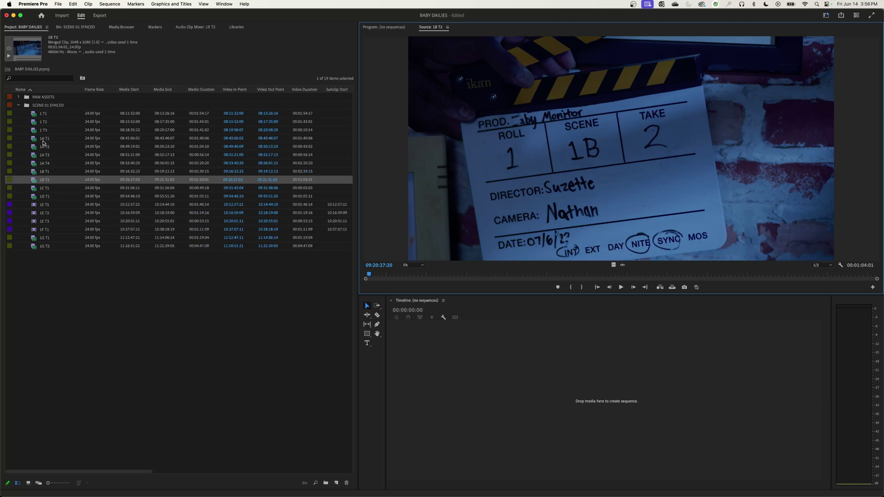
left_click(44, 115)
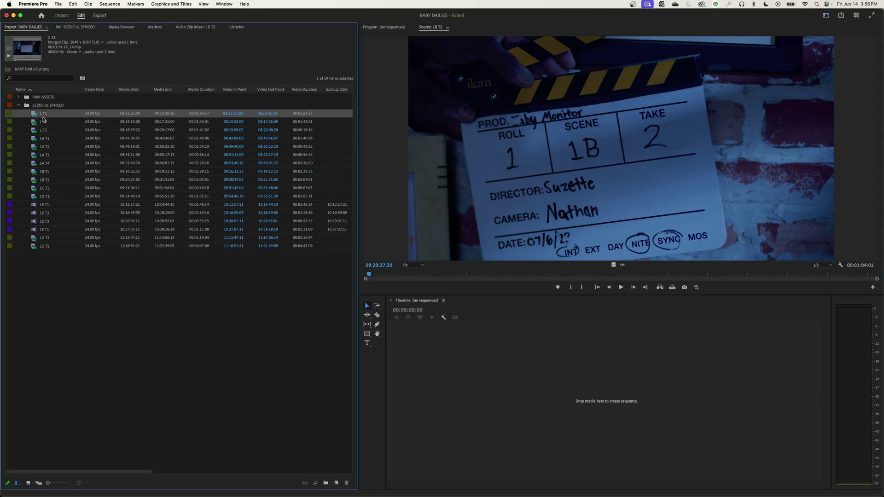
Marquee-select a group of the synced clips in the Project panel.
left_click_drag(71, 292, 32, 112)
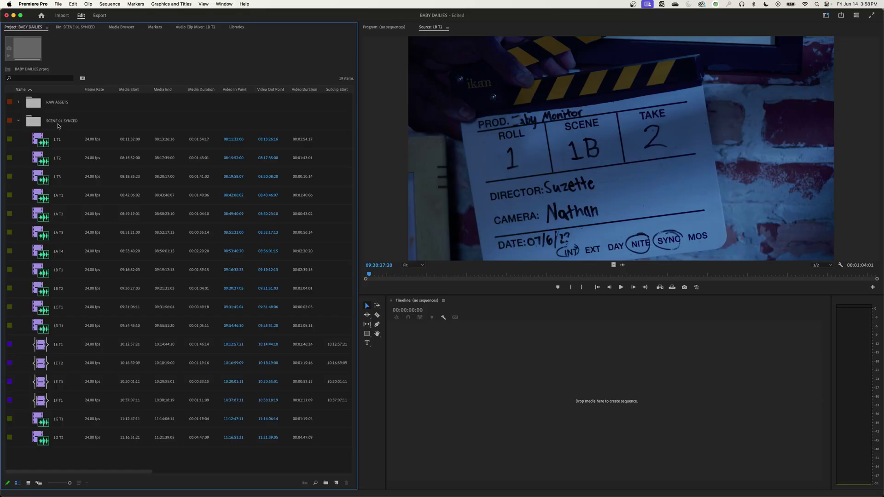
Create a new sequence from clip 1 T1 and delete its clip, leaving it empty.
left_click(39, 142)
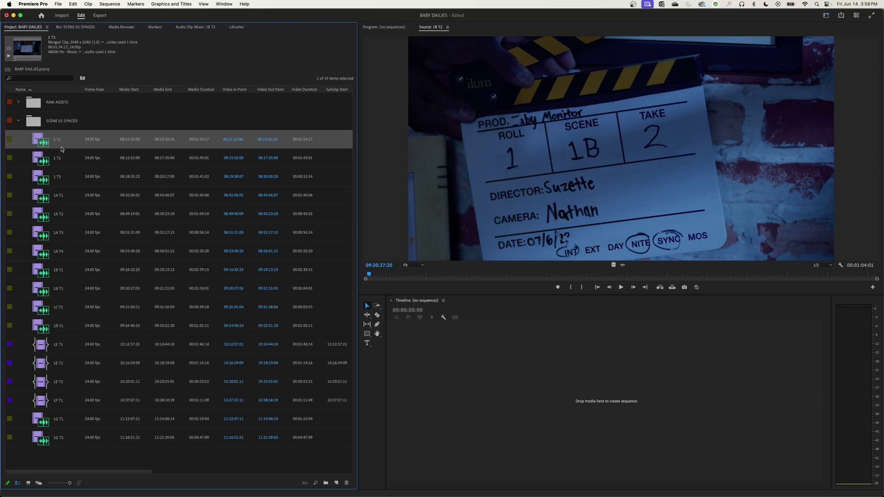
left_click_drag(39, 139, 454, 387)
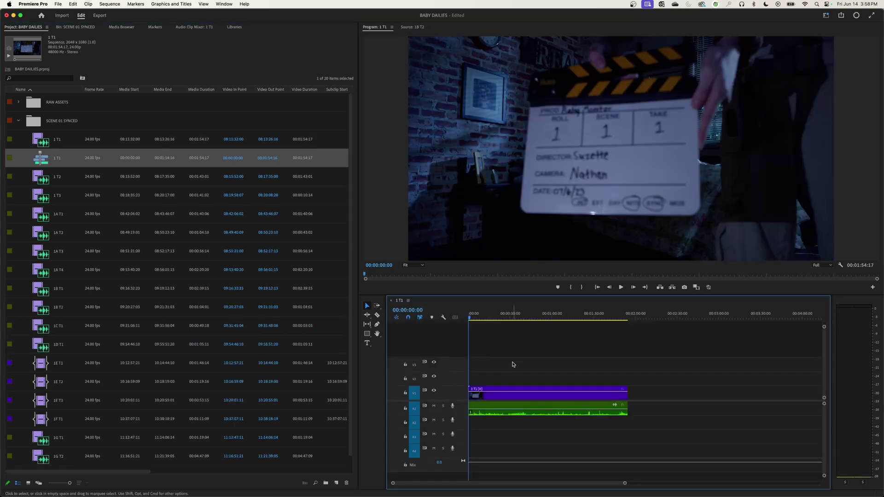
left_click_drag(512, 362, 560, 449)
key("Delete")
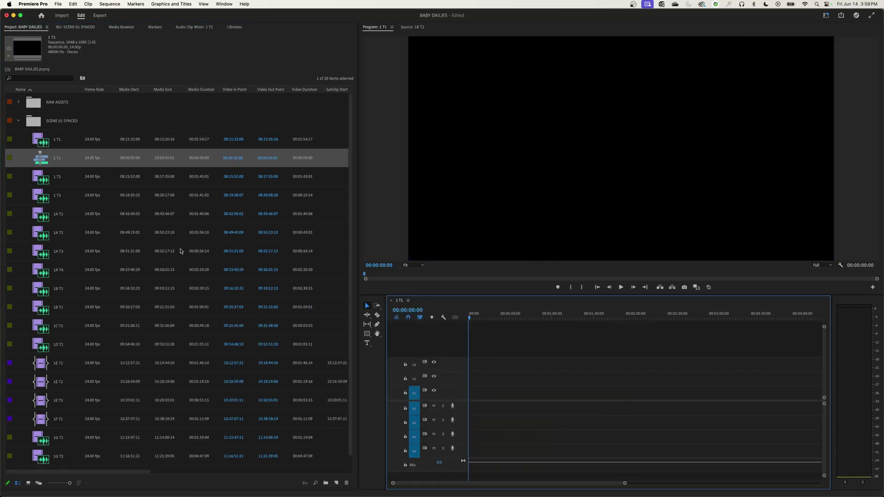
Rename the new sequence to 'SCENE 01 DAILIES' in the Project panel.
left_click(48, 163)
key("Return")
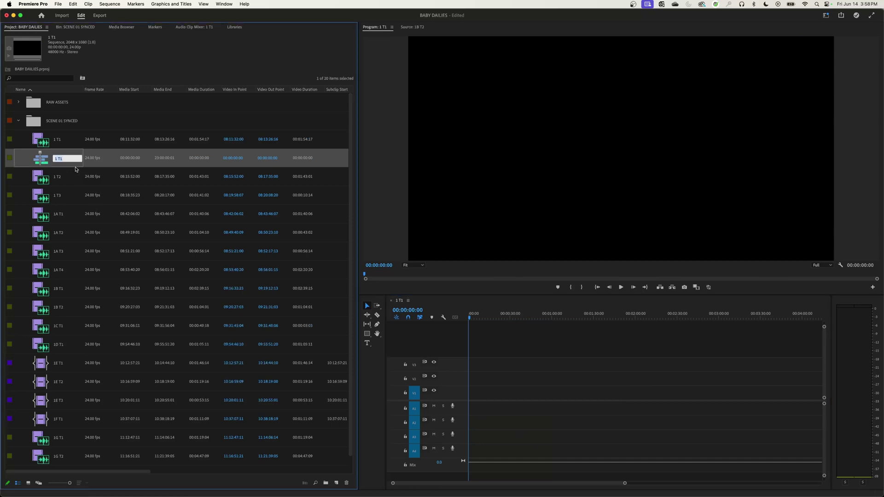
type("SCENE")
type(" 01 DAILIES")
key("Return")
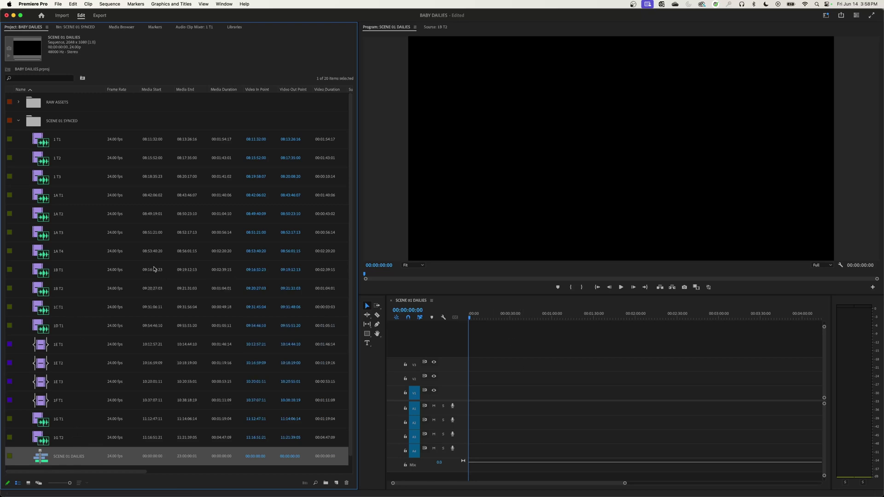
left_click(46, 144)
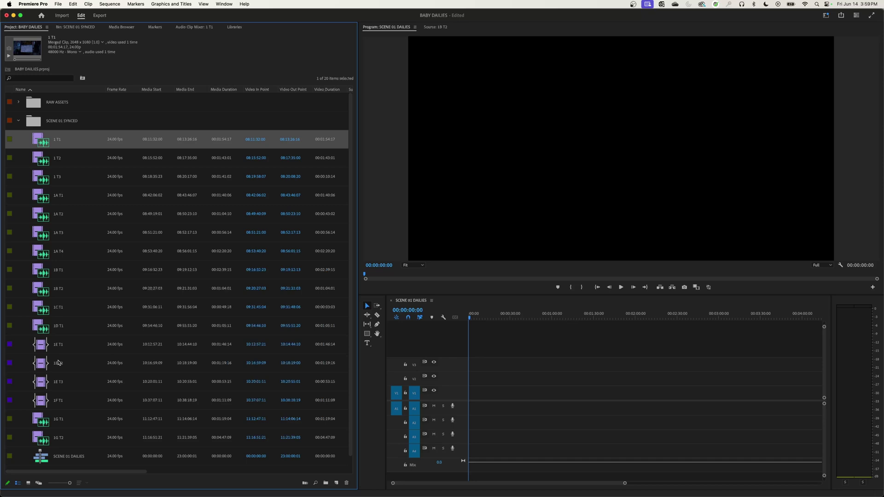
left_click(45, 442, "shift")
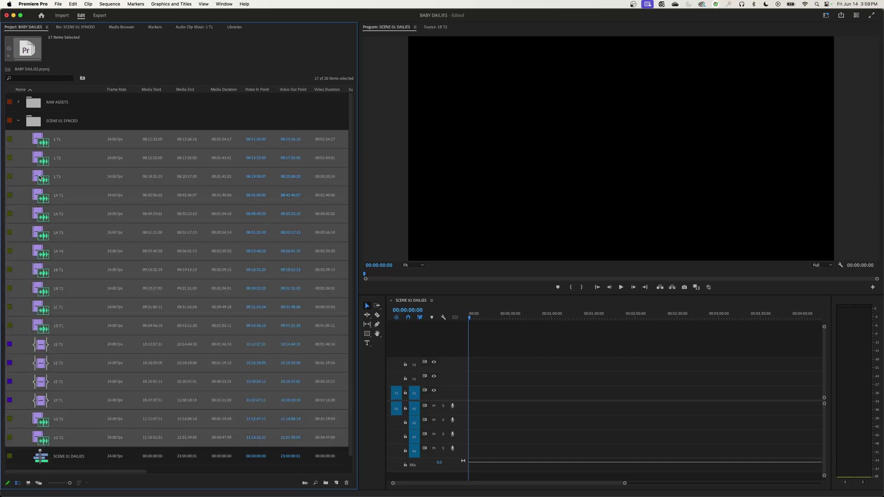
key("backslash")
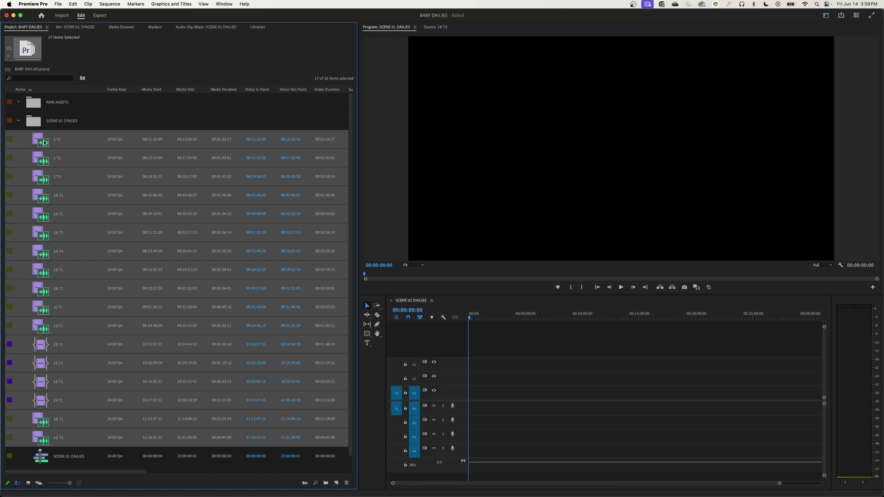
left_click_drag(262, 309, 498, 398)
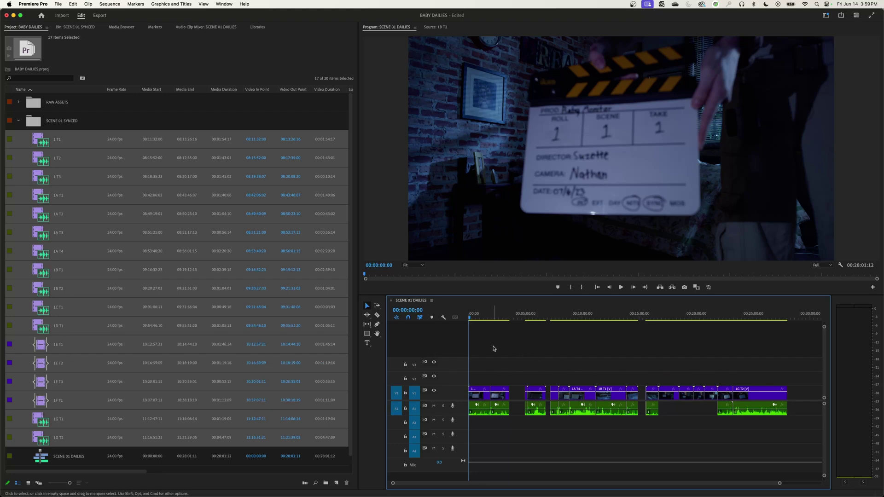
key("super+z")
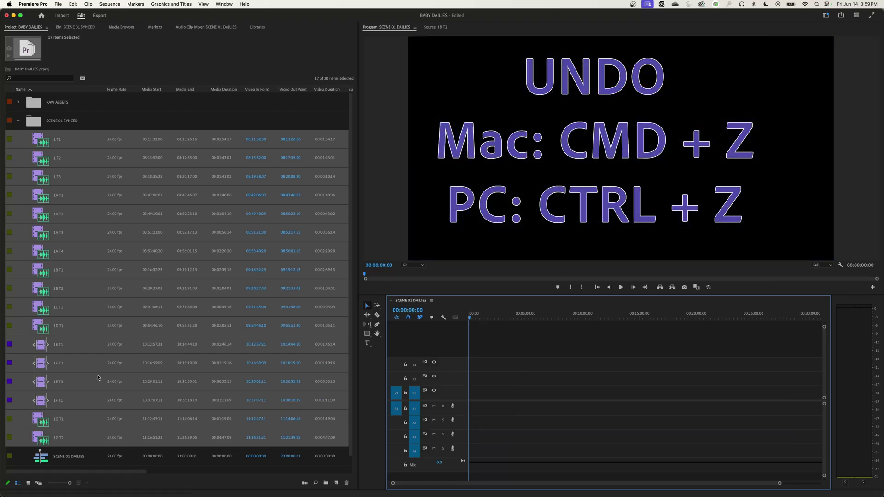
Drag the 17 selected synced clips onto V1/A1 at the start of SCENE 01 DAILIES.
left_click(19, 31)
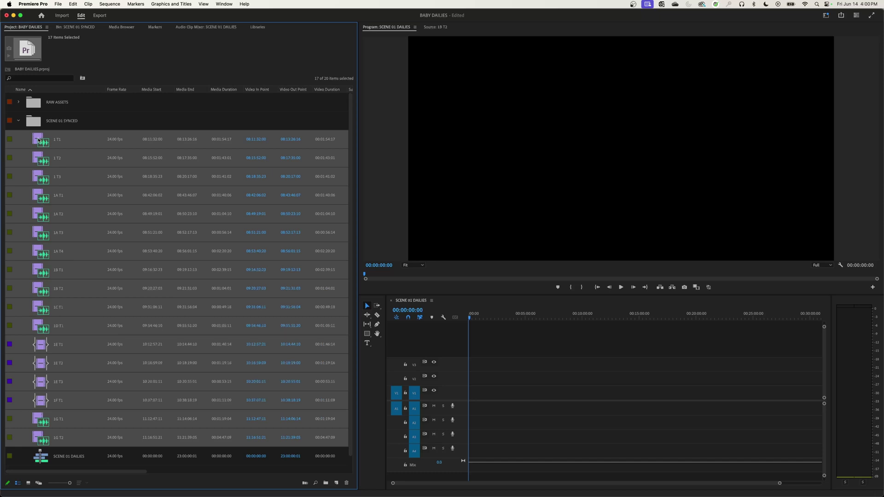
left_click_drag(39, 140, 470, 398)
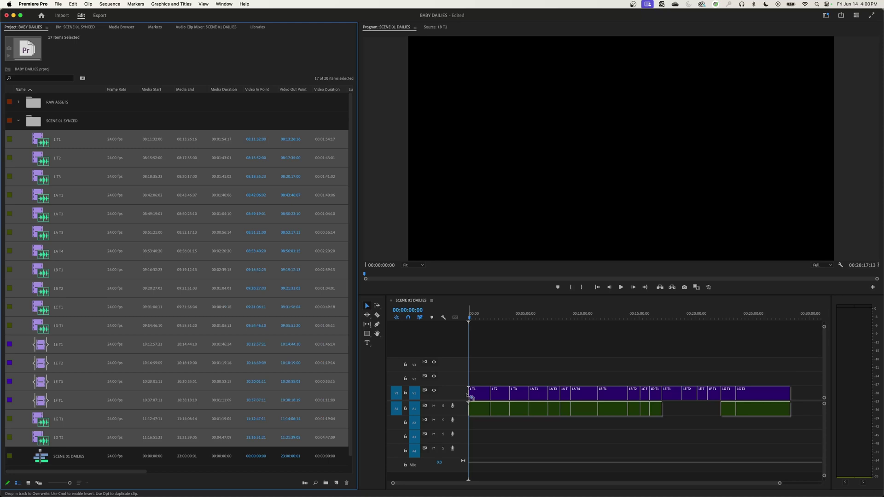
left_click_drag(470, 396, 470, 397)
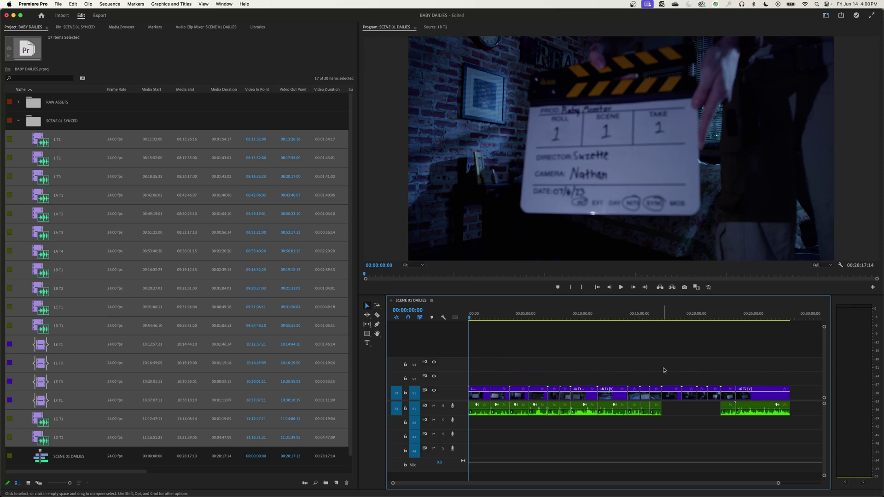
Expand all track heights with Shift+= and collapse the SCENE 01 SYNCED bin.
key("shift+equal")
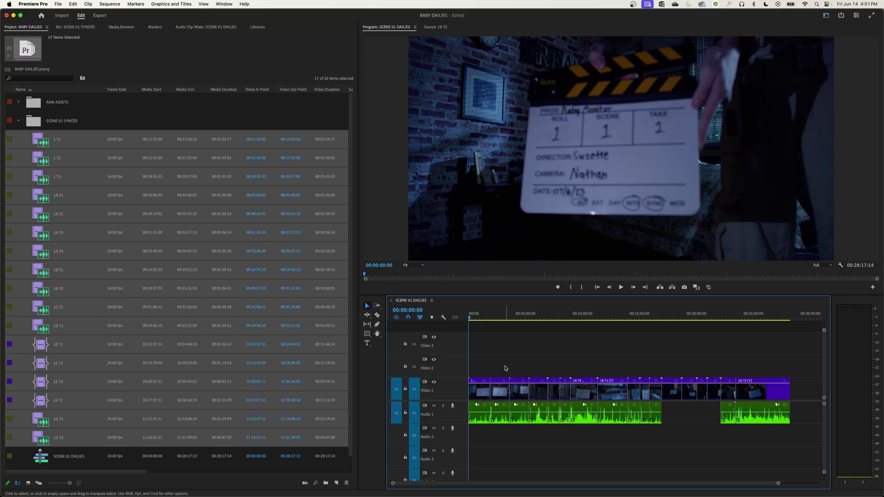
left_click(18, 121)
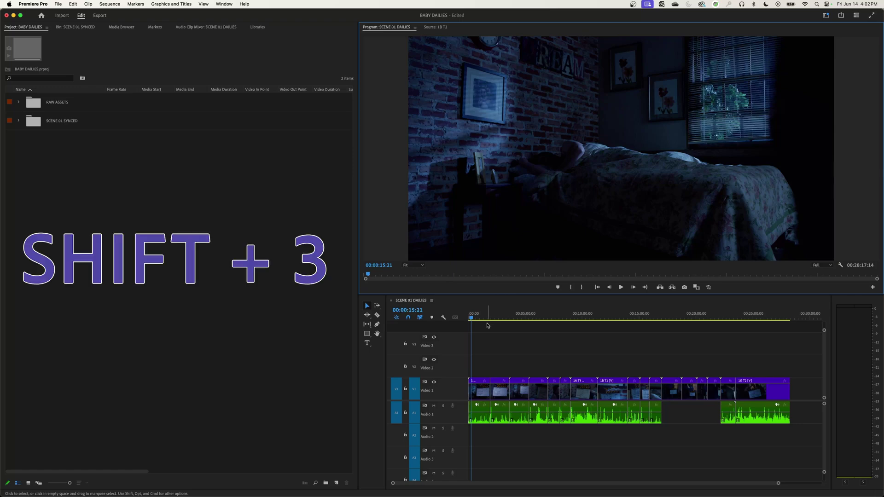
Play SCENE 01 DAILIES forward from its start with L, then pause with K.
key("shift+3")
key("Home")
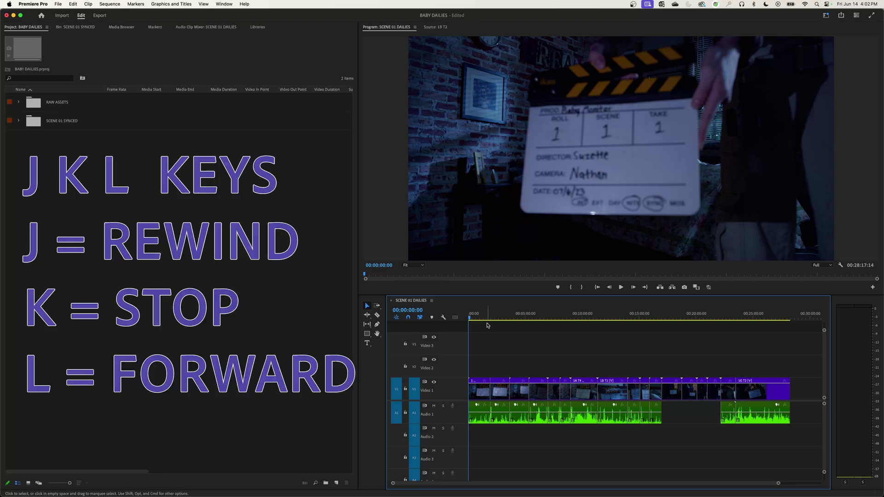
key("l")
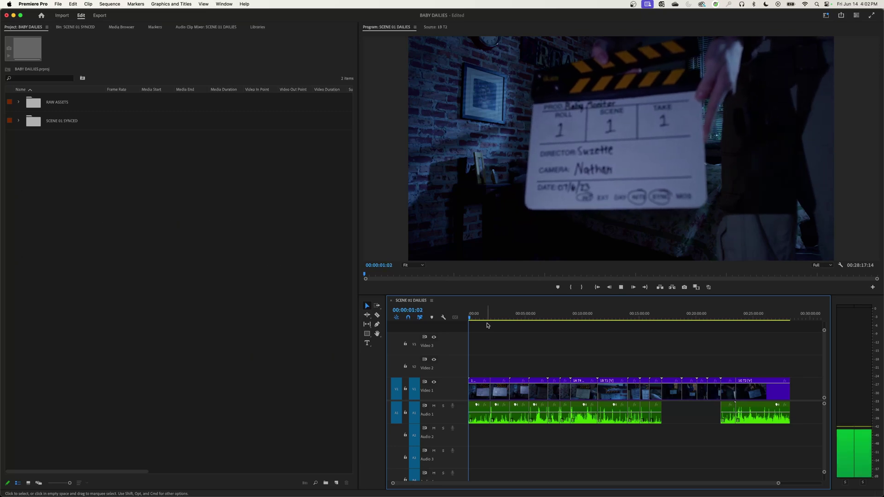
key("k")
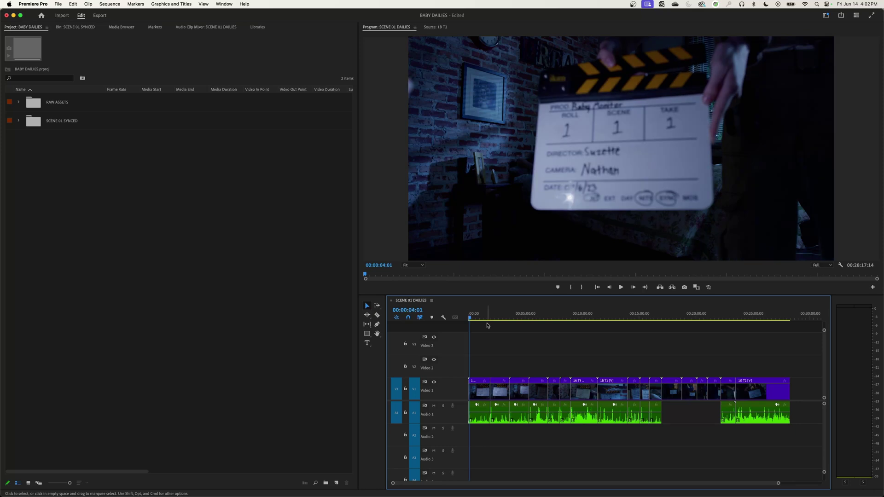
Restart from the first frame, play and pause with Space, then play in reverse and stop.
key("Home")
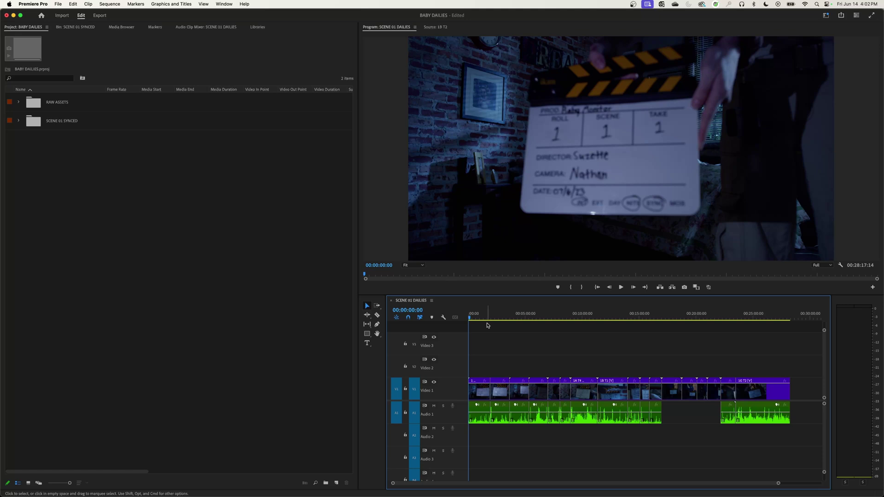
key("space")
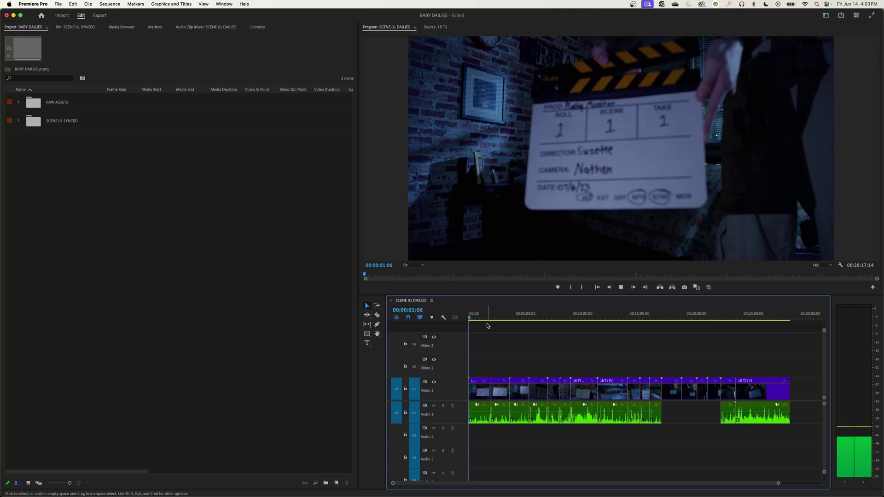
key("space")
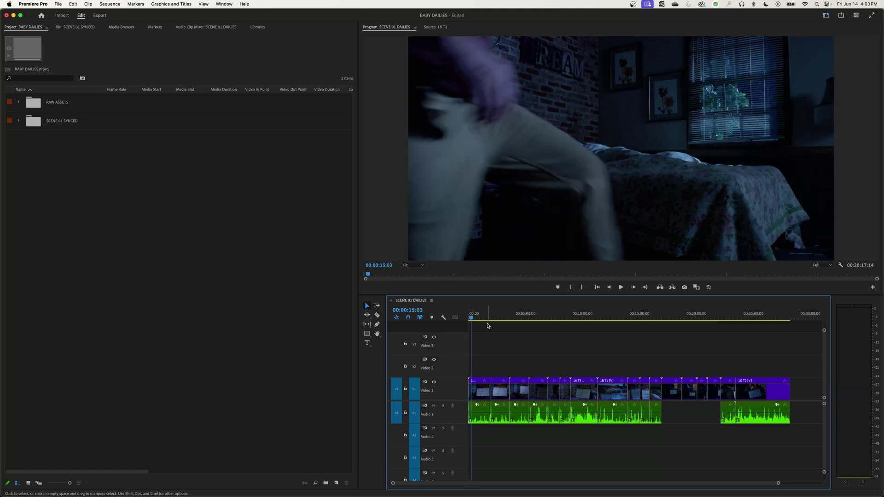
key("space")
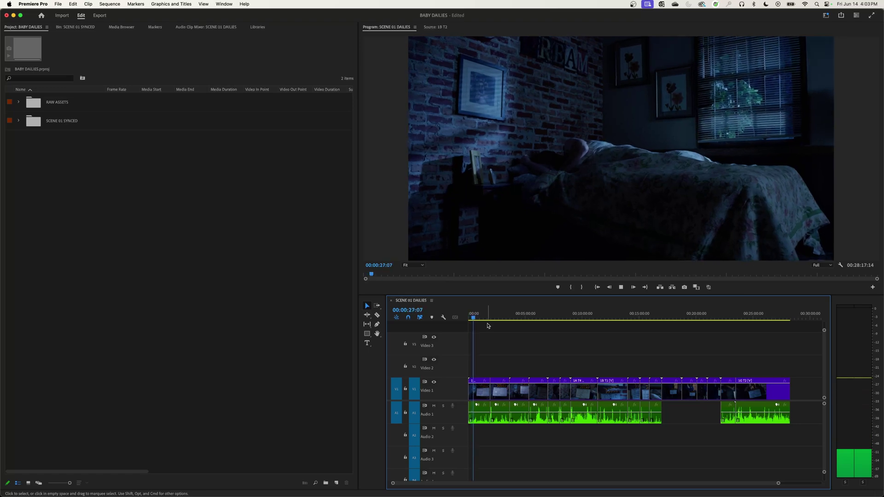
key("space")
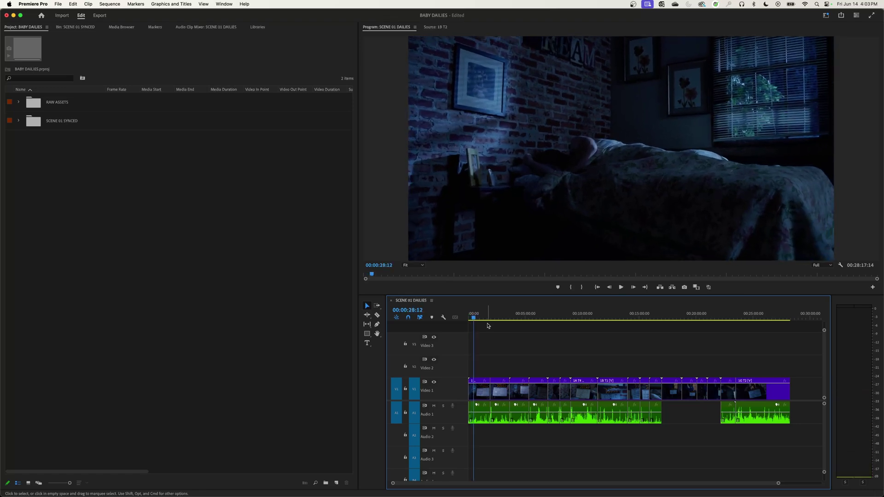
key("j")
key("j")
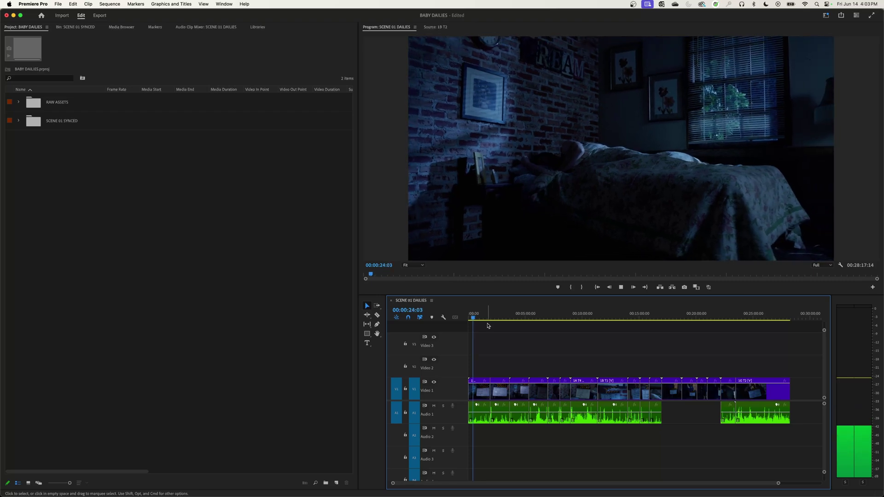
key("k")
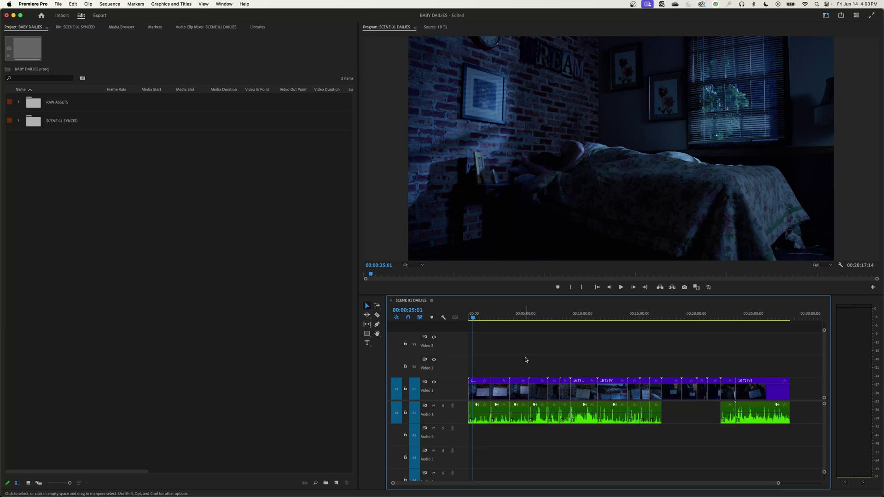
Step between edit points with Down/Up arrows to reach the 1D take 1 clip at 00:15:54:08.
key("Down")
key("Down")
key("Down")
key("Down")
key("Down")
key("Down")
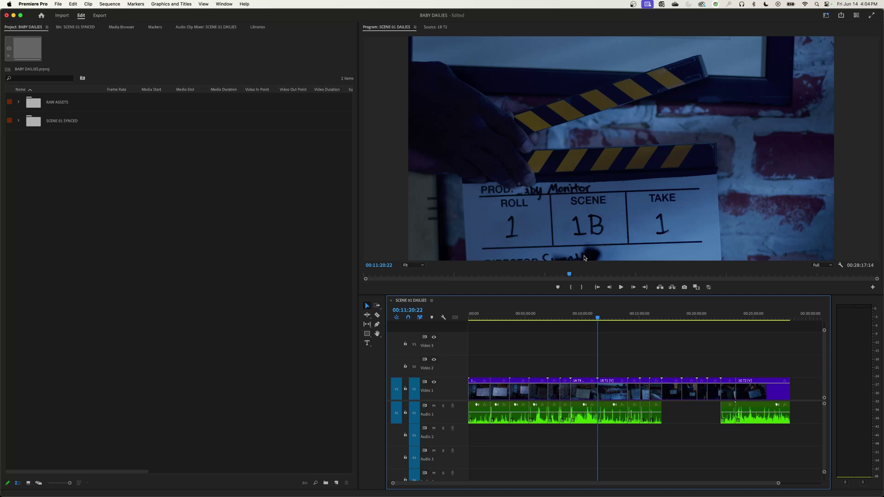
key("Down")
key("Down")
key("Down")
key("Down")
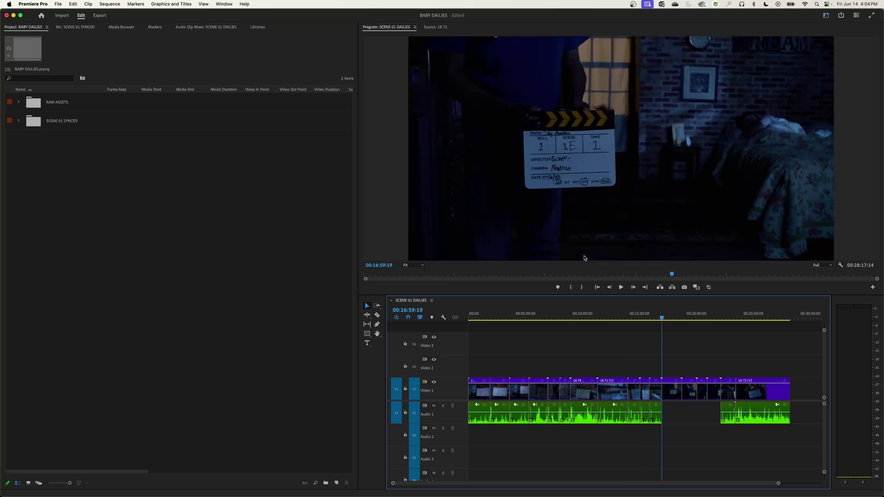
key("Up")
key("Up")
key("Up")
key("Up")
key("Up")
key("Up")
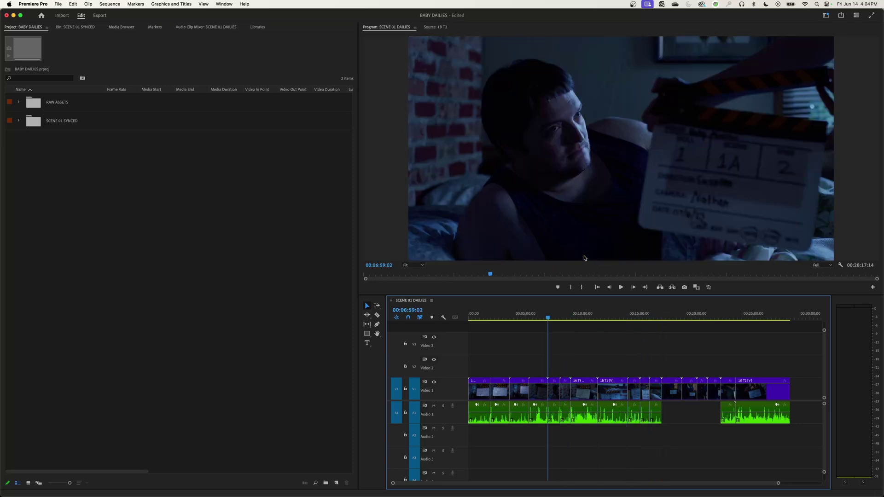
key("Down")
key("Down")
key("Down")
key("Down")
key("Down")
key("Down")
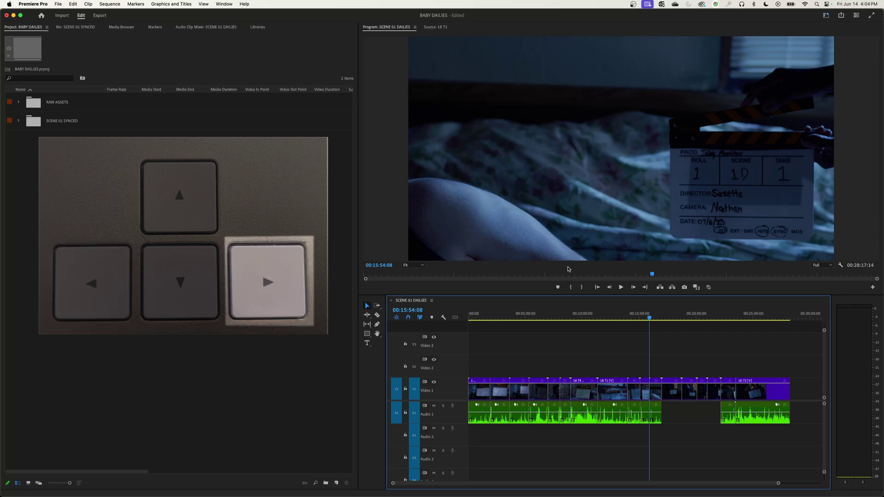
Move the playhead to about 9:40 and shuttle back and forth around that bedroom shot.
left_click(578, 317)
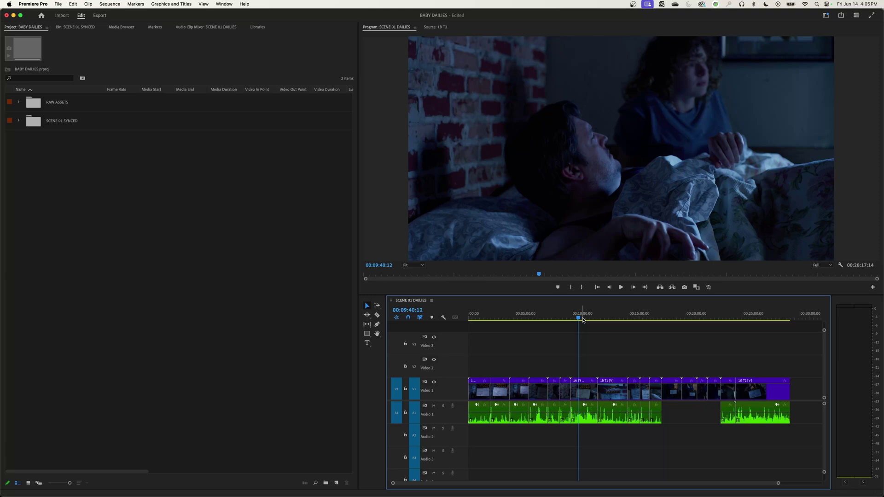
key("space")
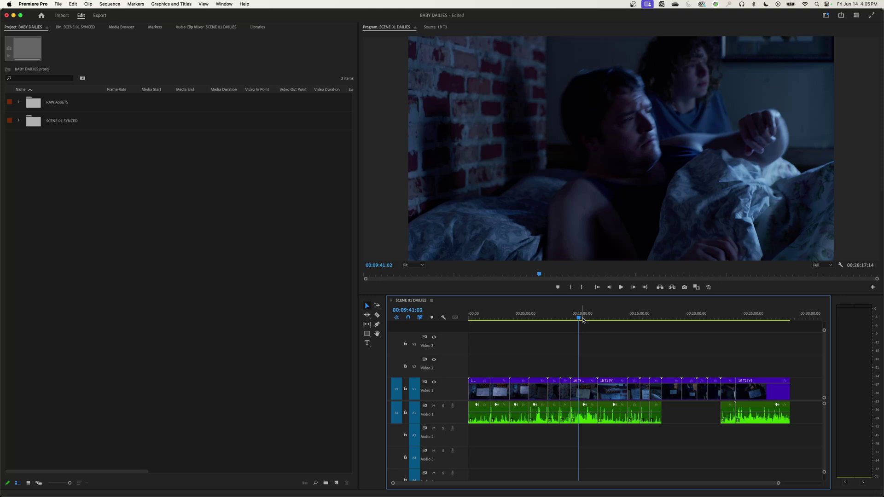
key("space")
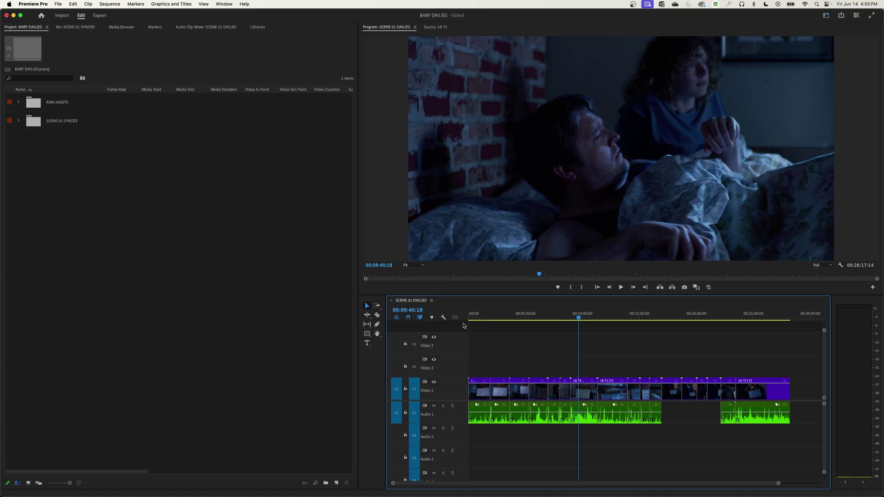
key("space")
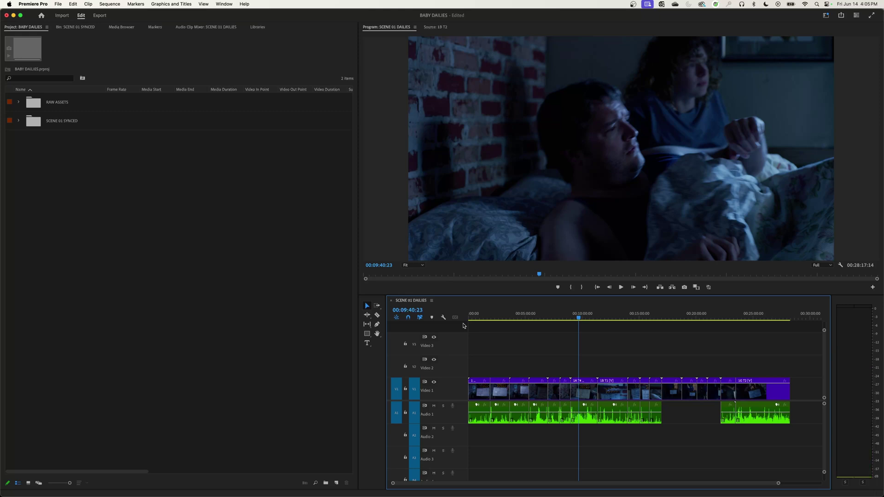
key("j")
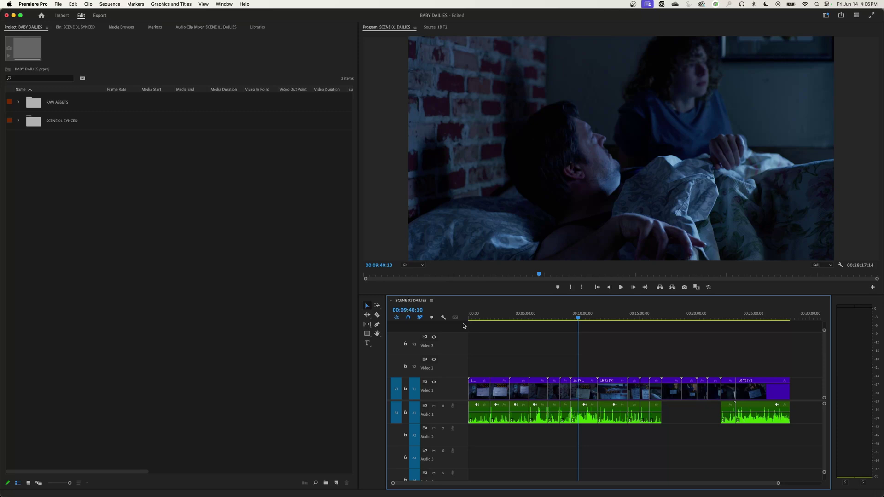
key("space")
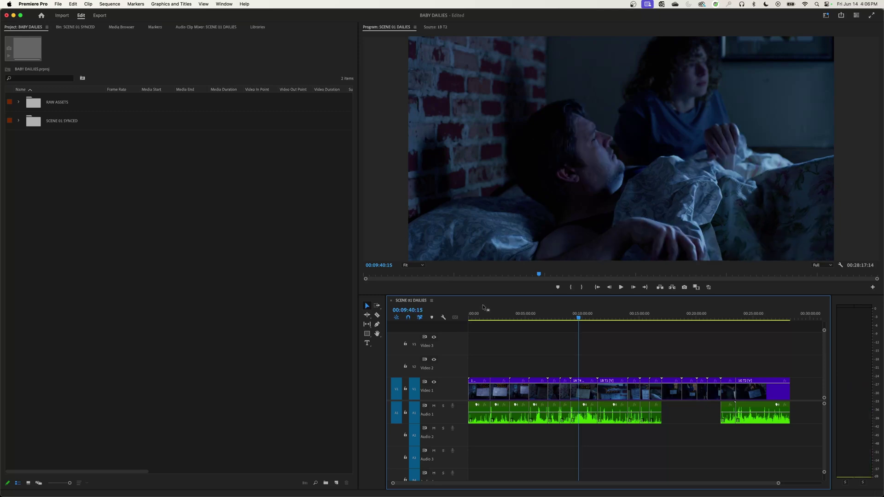
key("space")
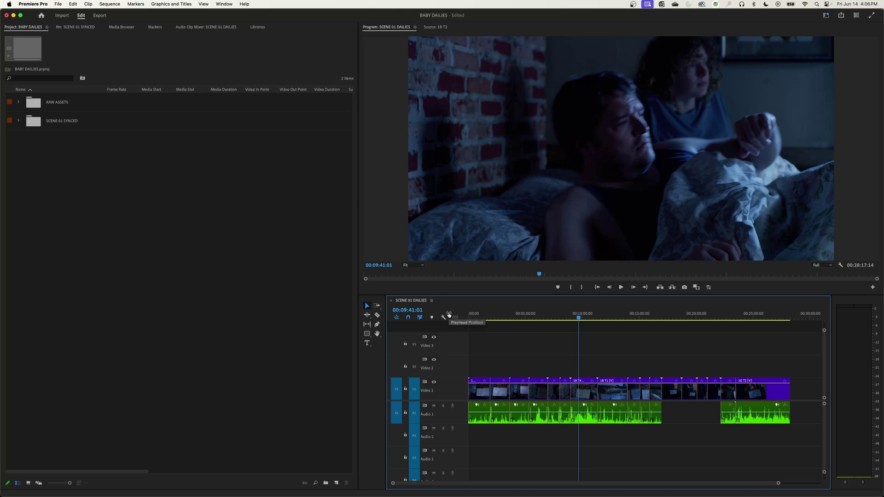
key("space")
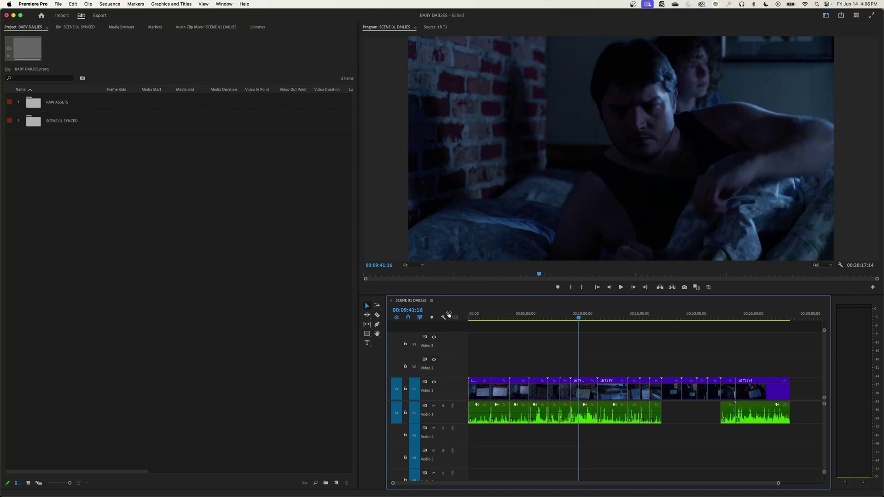
key("shift+Left")
key("shift+Left")
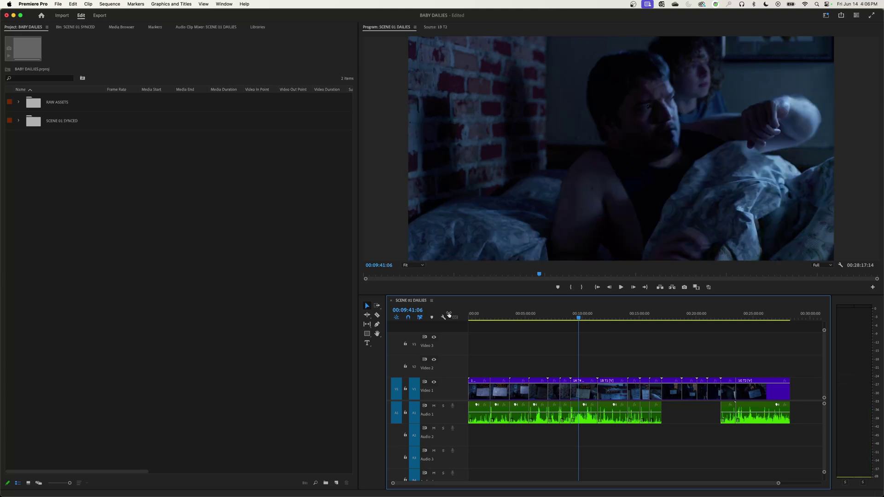
Zoom the timeline in, play from 09:52:10, then stop at 00:07:48:09.
key("equal")
key("equal")
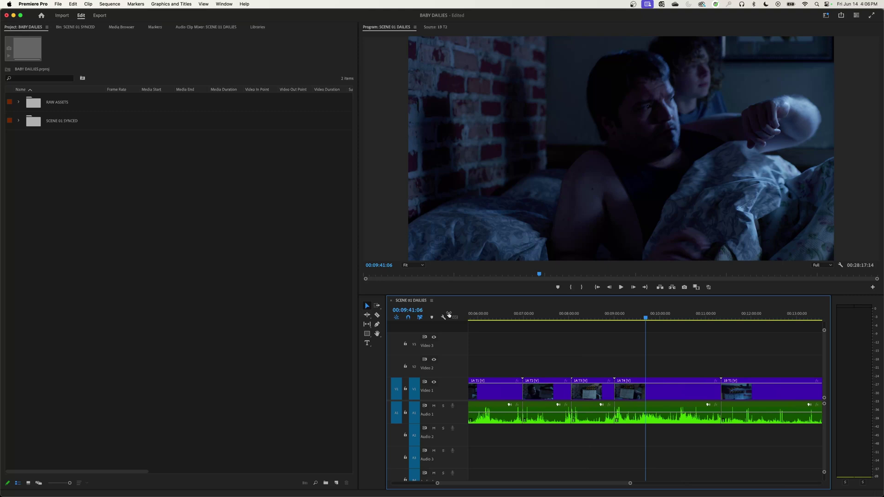
left_click(654, 317)
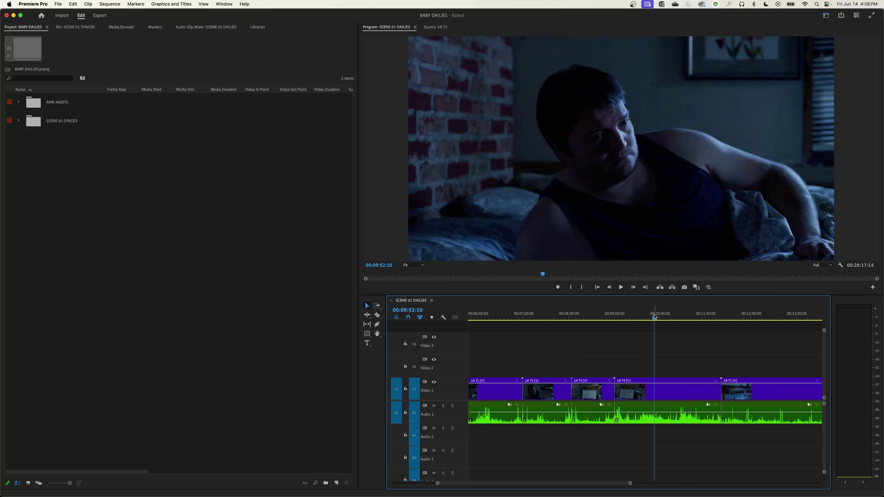
key("space")
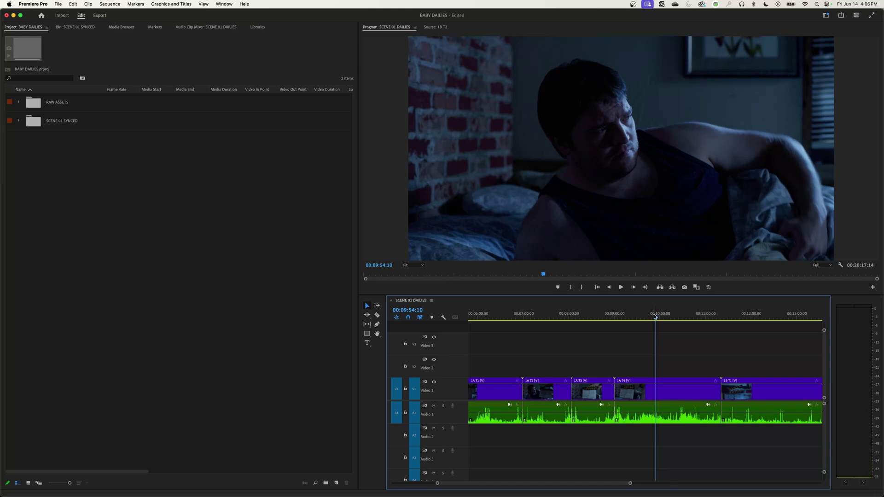
key("shift+k")
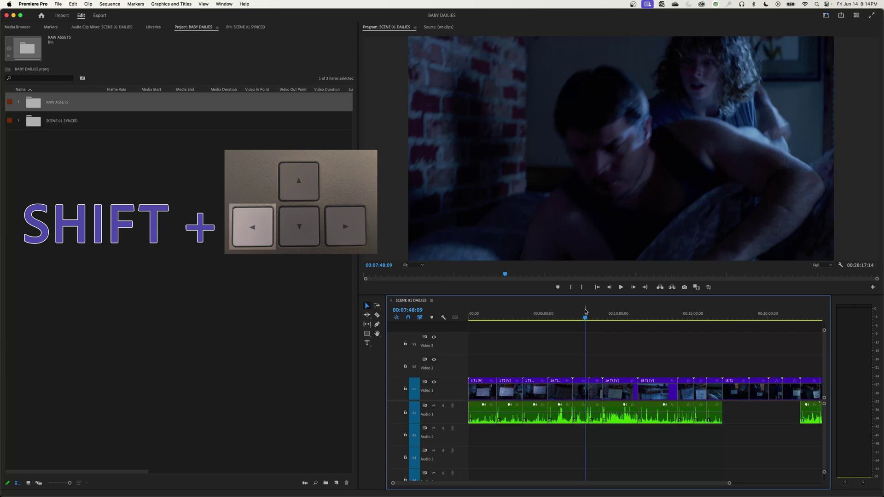
Nudge the playhead back two five-frame steps, then forward four to 00:07:52:03.
key("shift+Left")
key("shift+Left")
key("shift+Left")
key("shift+Left")
key("shift+Left")
key("shift+Left")
key("shift+Left")
key("shift+Left")
key("shift+Left")
key("shift+Left")
key("shift+Left")
key("shift+Left")
key("shift+Left")
key("shift+Left")
key("shift+Left")
key("shift+Left")
key("shift+Left")
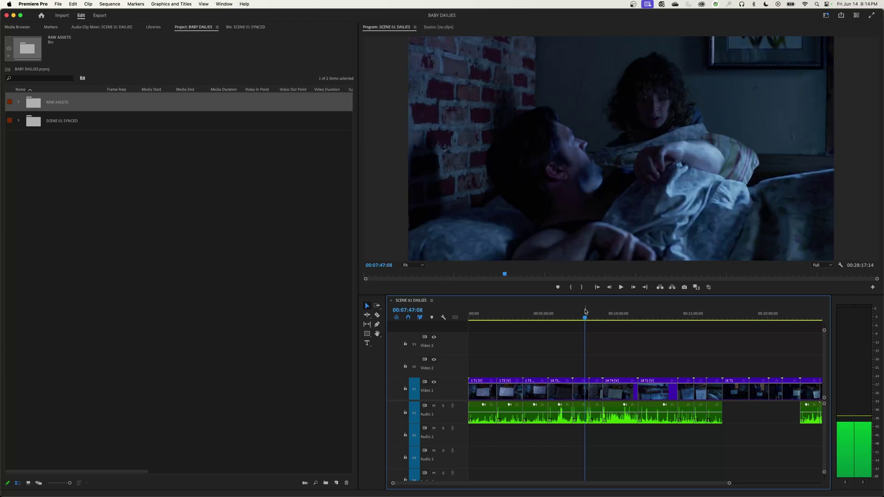
key("shift+Left")
key("shift+Left")
key("shift+Left")
key("shift+Left")
key("shift+Left")
key("shift+Left")
key("shift+Left")
key("shift+Left")
key("shift+Left")
key("shift+Left")
key("shift+Left")
key("shift+Left")
key("shift+Left")
key("shift+Left")
key("shift+Left")
key("shift+Left")
key("shift+Left")
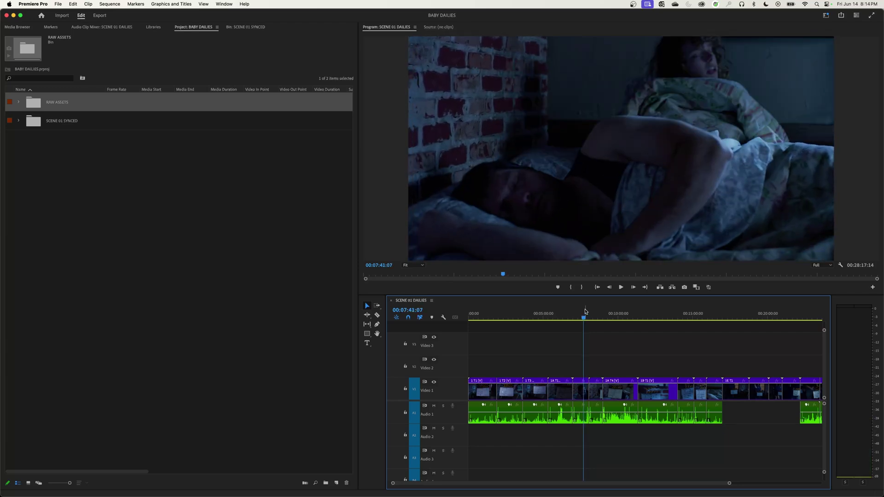
key("shift+Right")
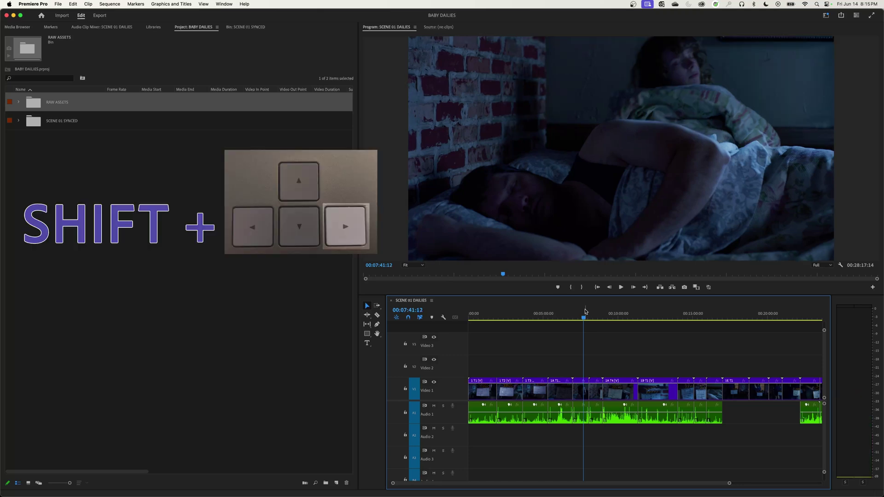
key("shift+Right")
key("shift+Right")
key("shift+Right")
key("shift+Right")
key("shift+Right")
key("shift+Right")
key("shift+Right")
key("shift+Right")
key("shift+Right")
key("shift+Right")
key("shift+Right")
key("shift+Right")
key("shift+Right")
key("shift+Right")
key("shift+Right")
key("shift+Right")
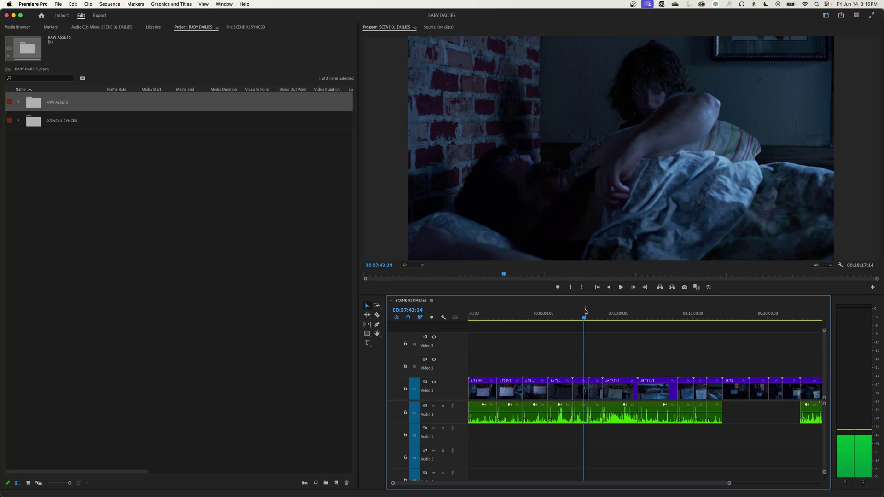
key("shift+Right")
key("shift+Right")
key("shift+Right")
key("shift+Right")
key("shift+Right")
key("shift+Right")
key("shift+Right")
key("shift+Right")
key("shift+Right")
key("shift+Right")
key("shift+Right")
key("shift+Right")
key("shift+Right")
key("shift+Right")
key("shift+Right")
key("shift+Right")
key("shift+Right")
key("shift+Right")
key("shift+Right")
key("shift+Right")
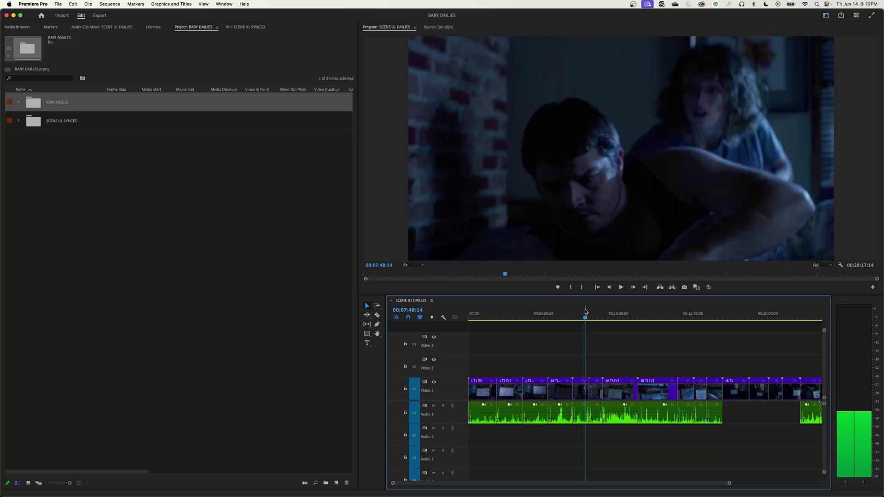
key("shift+Right")
key("shift+Right")
key("shift+Right")
key("shift+Right")
key("shift+Right")
key("shift+Right")
key("shift+Right")
key("shift+Right")
key("shift+Right")
key("shift+Right")
key("shift+Right")
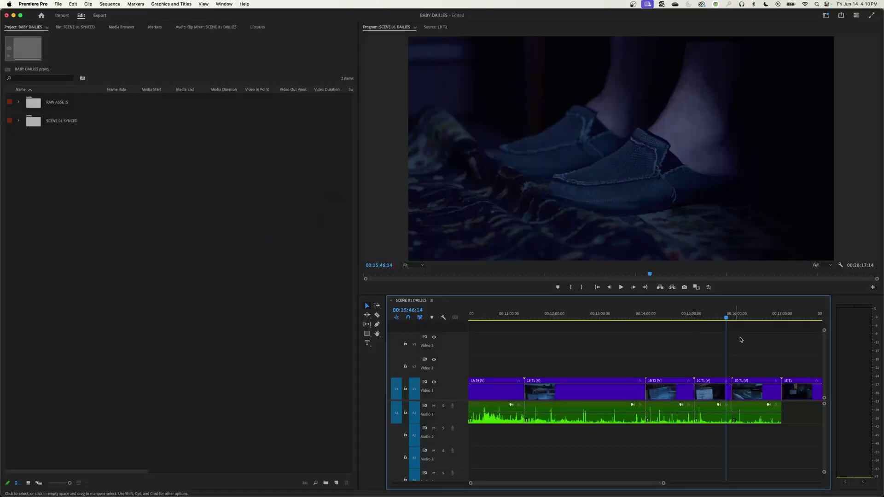
Fit the entire sequence in the timeline and move the playhead to 00:06:42:08.
key("backslash")
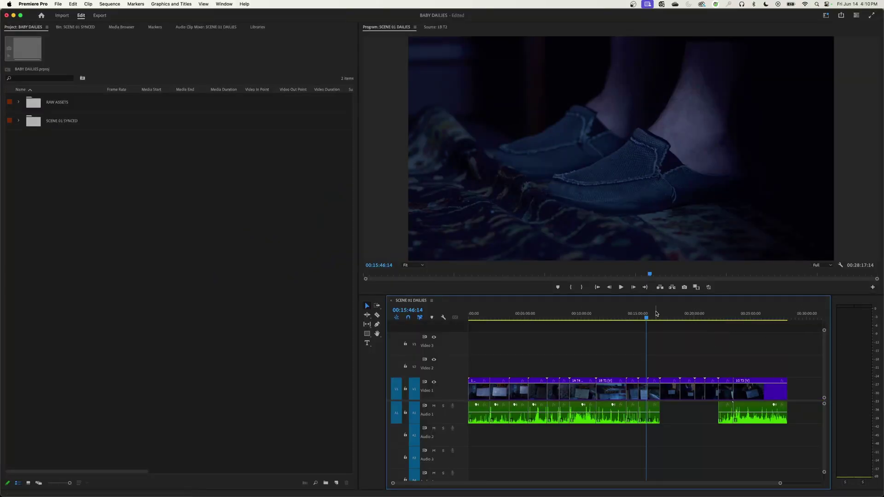
left_click_drag(487, 319, 543, 320)
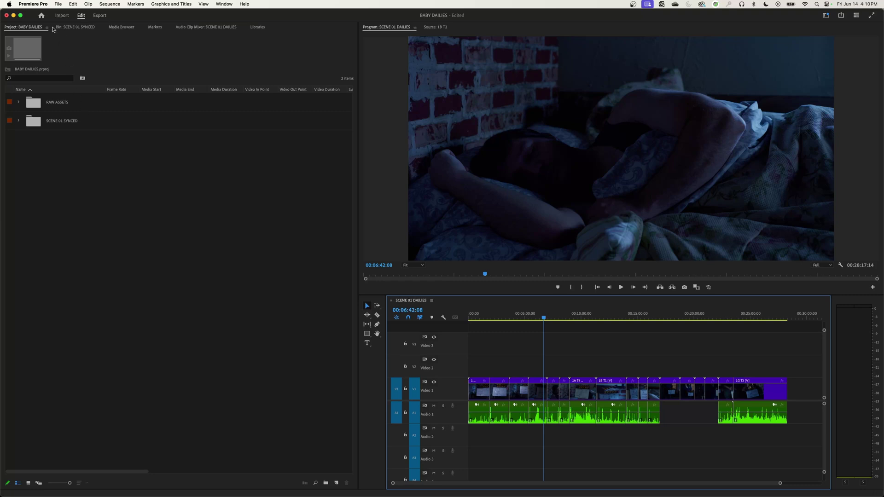
left_click(38, 5)
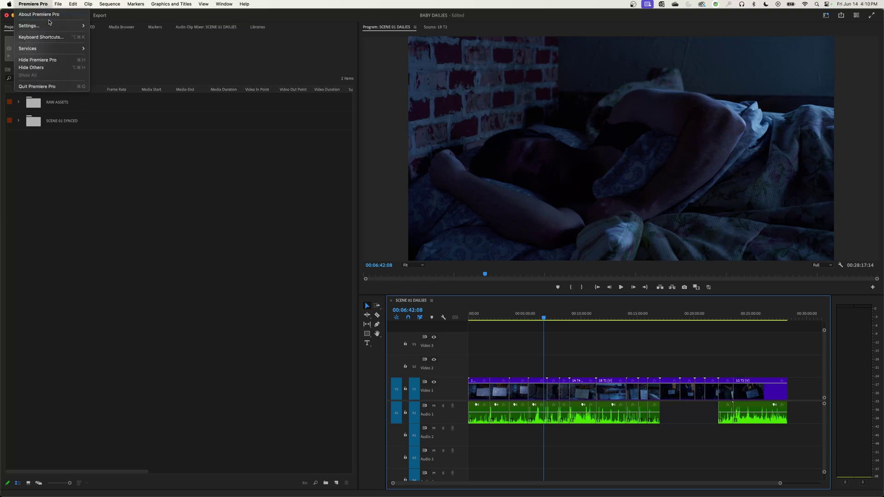
mouse_move(50, 28)
mouse_move(71, 6)
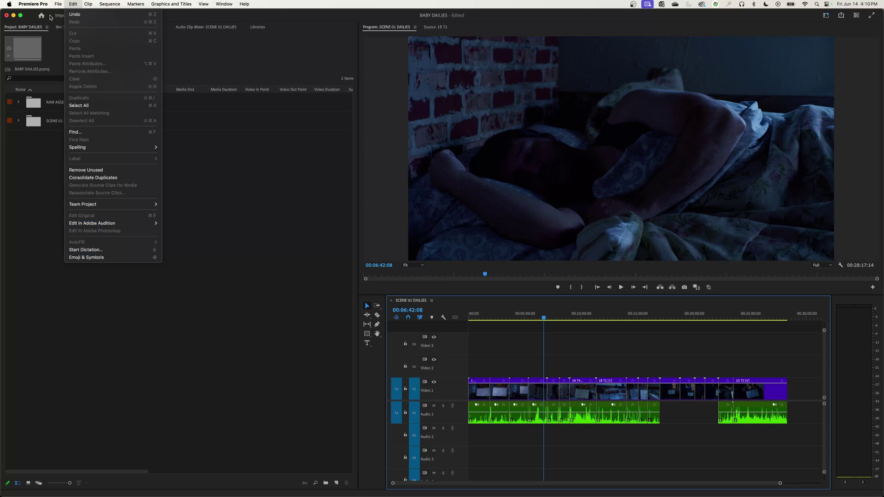
mouse_move(34, 5)
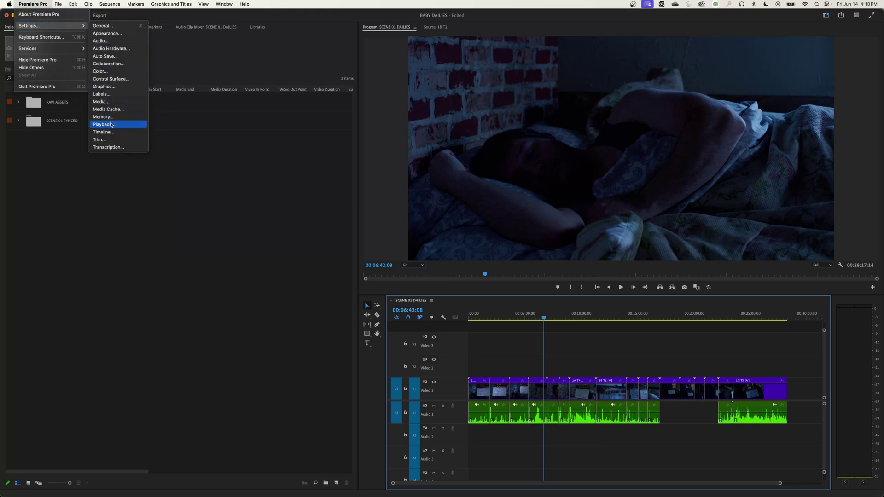
left_click(112, 125)
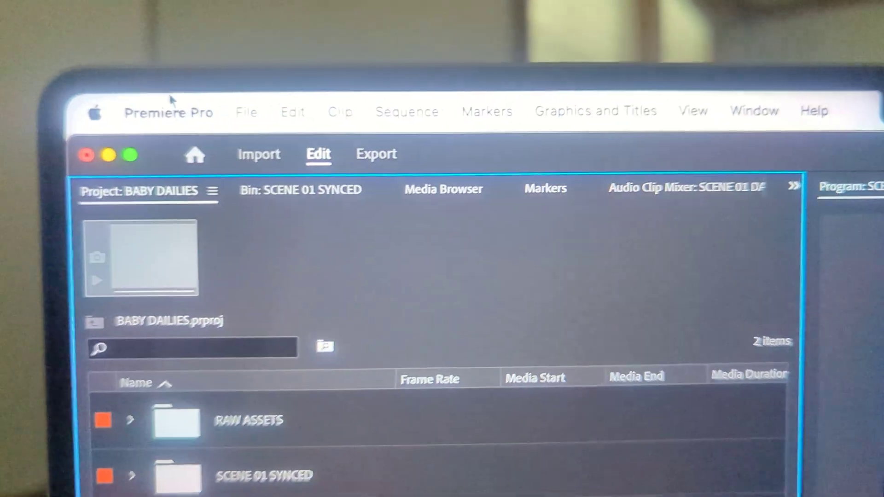
Turn on Video Stream for Adobe Monitor 2 (3840 x 2160) in the Playback preferences.
left_click(251, 13)
mouse_move(231, 169)
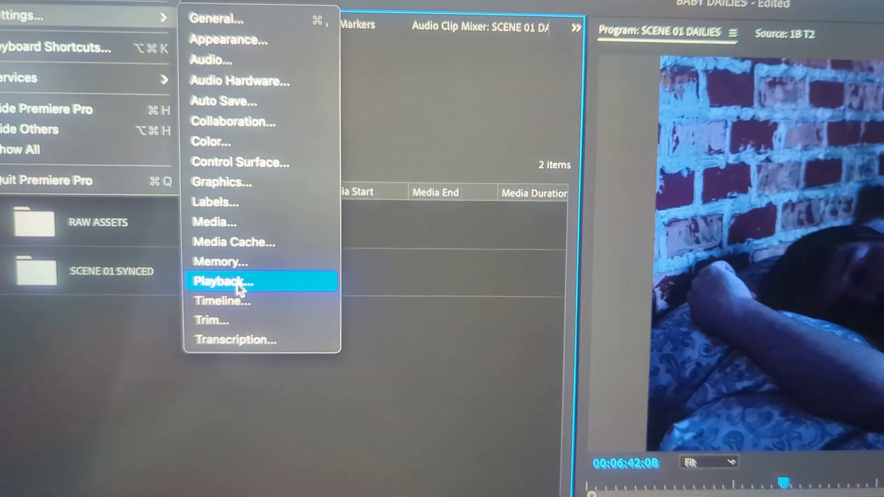
left_click(238, 284)
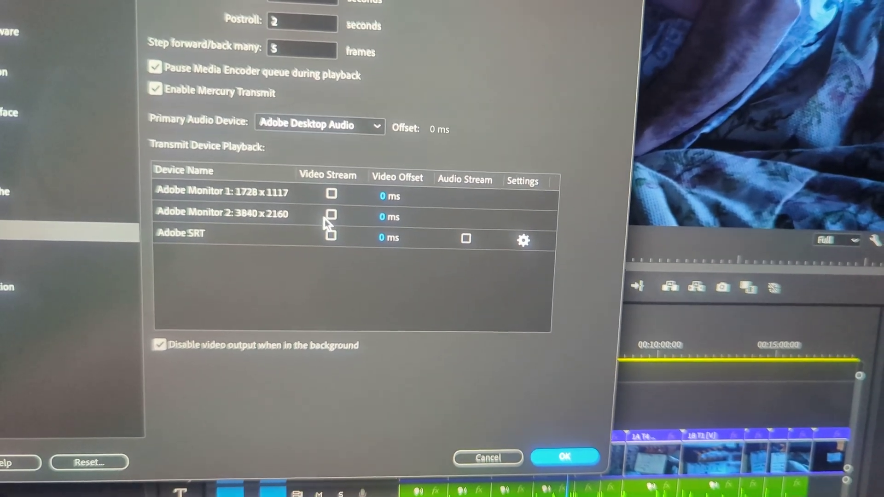
left_click(334, 215)
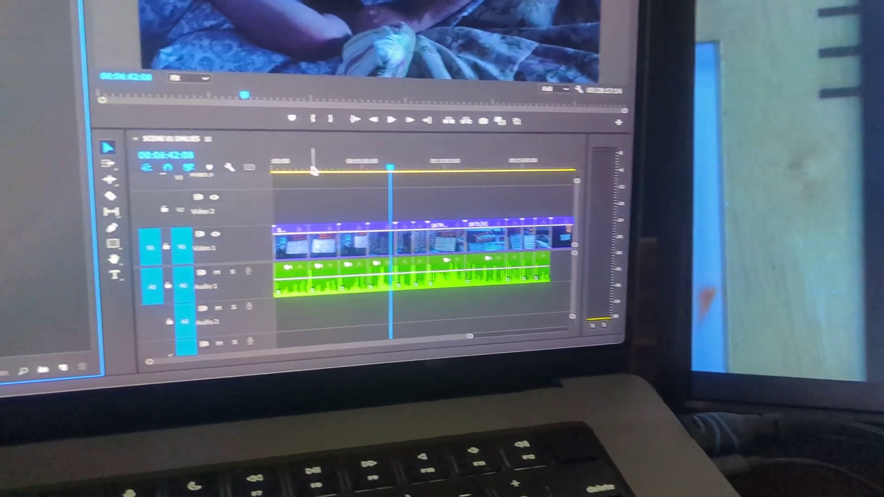
Give the SCENE 01 DAILIES timeline panel focus.
left_click(313, 171)
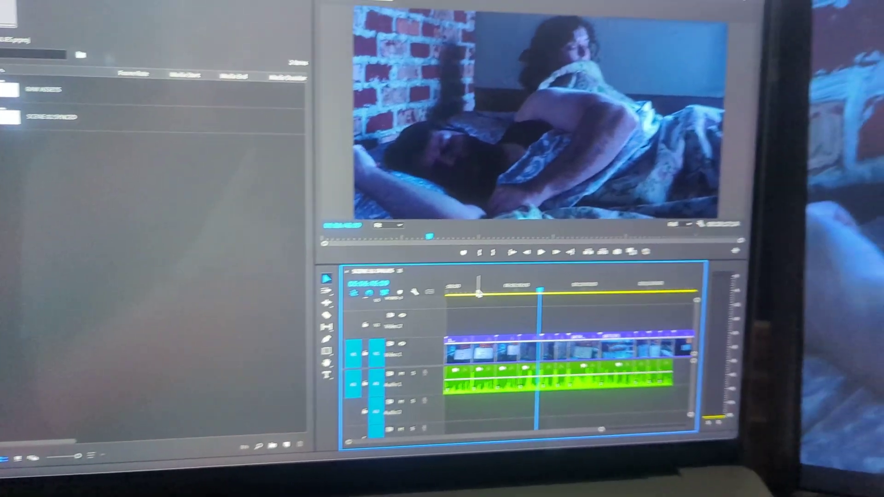
Jump to the Scene 1A Take 1 slate and play, pausing at 00:05:45:03 then resuming.
key("Down")
key("Down")
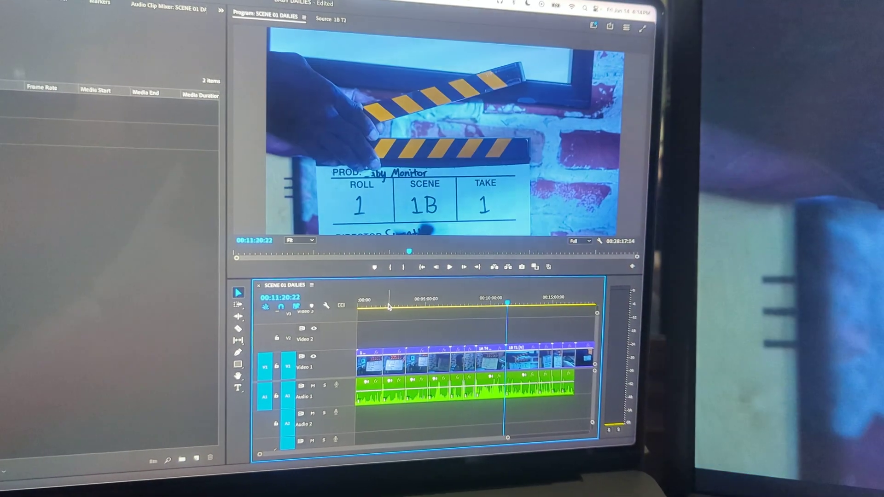
key("Down")
key("Up")
key("Up")
key("Up")
key("Up")
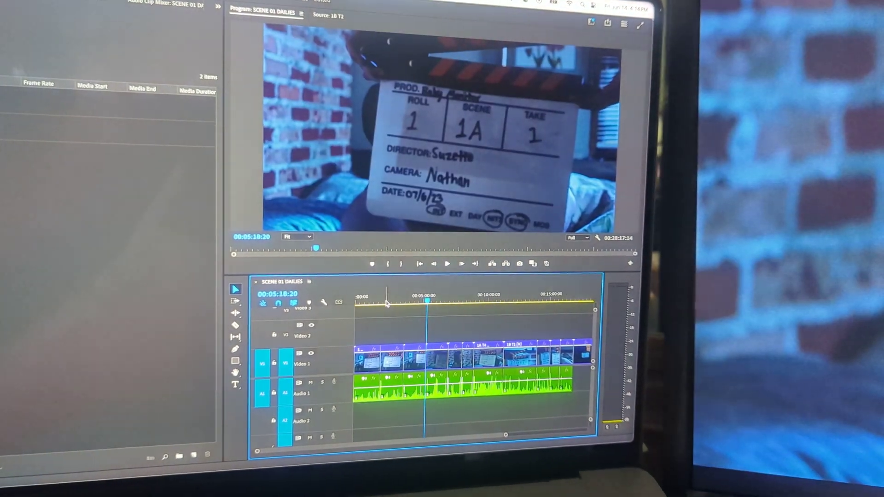
key("space")
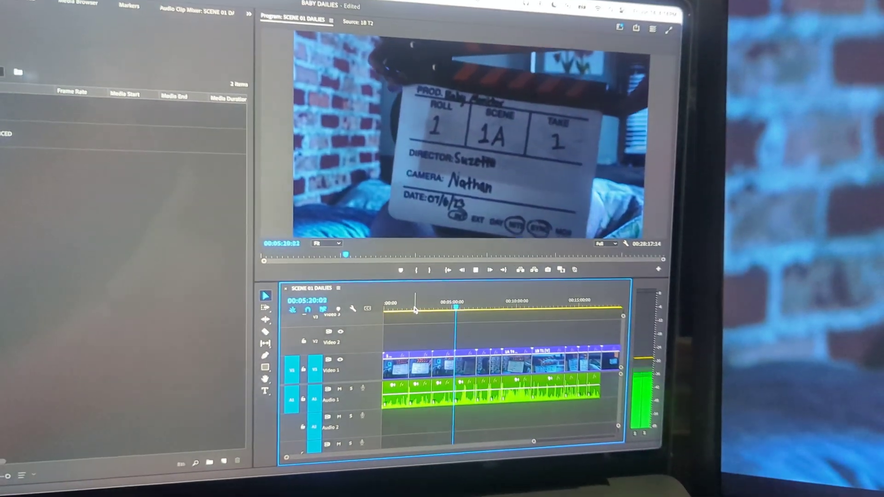
key("Down")
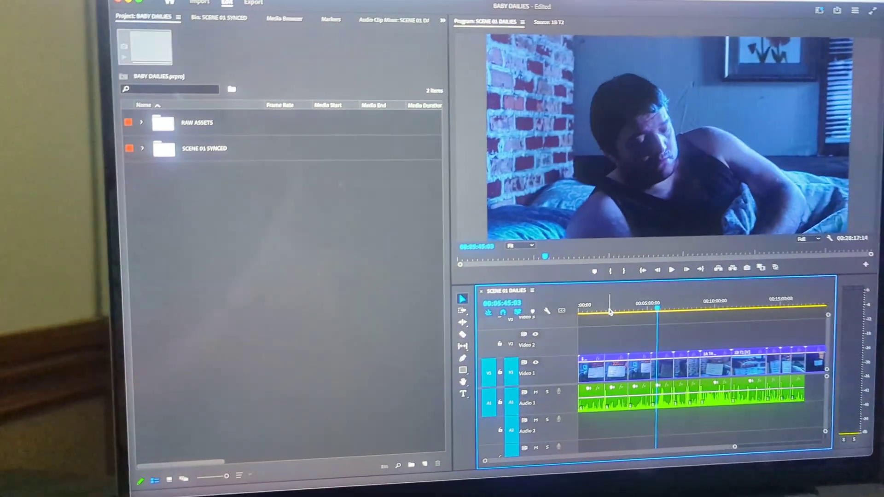
key("space")
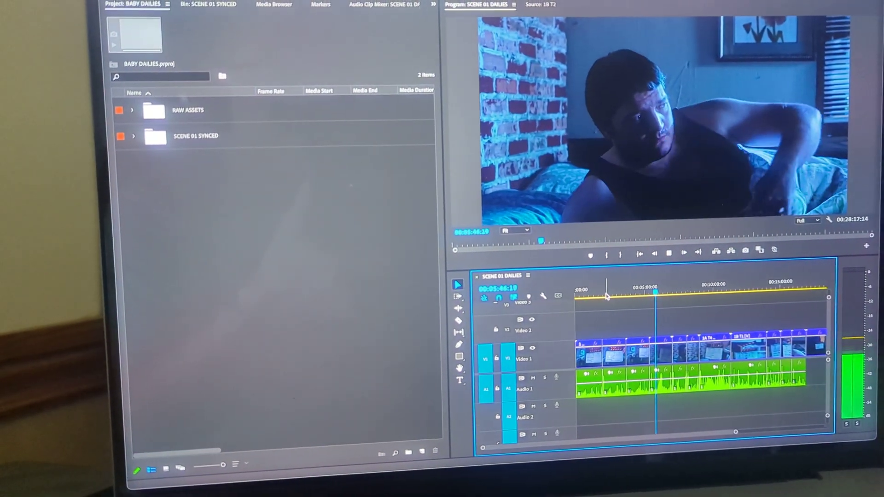